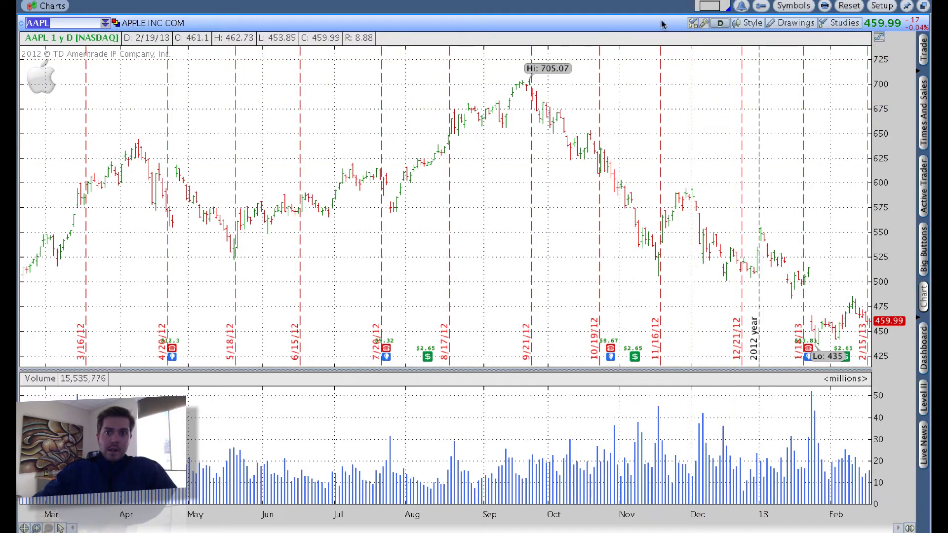
Open Chart Settings for the AAPL daily chart from the chart toolbar
left_click(704, 23)
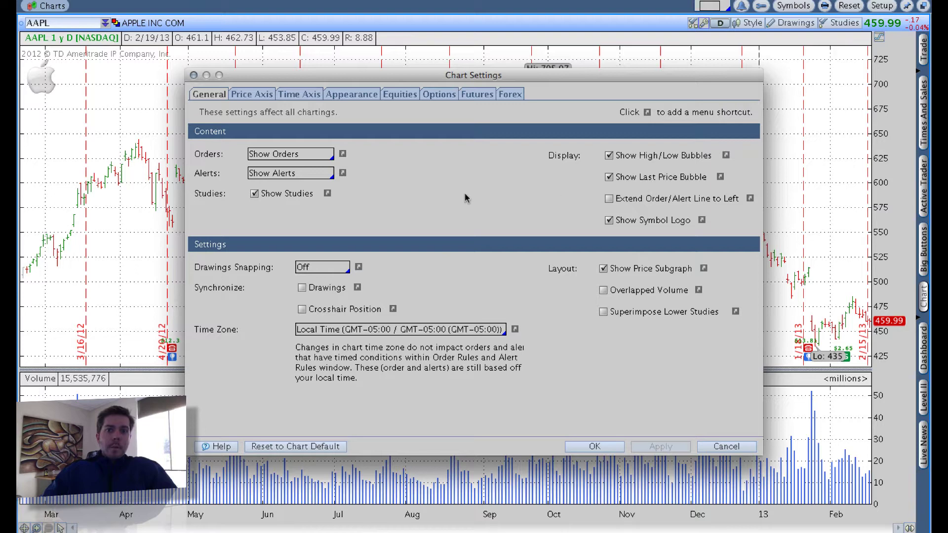
Review the Price Axis settings, then the Time Axis settings (1 year, Day)
left_click(252, 94)
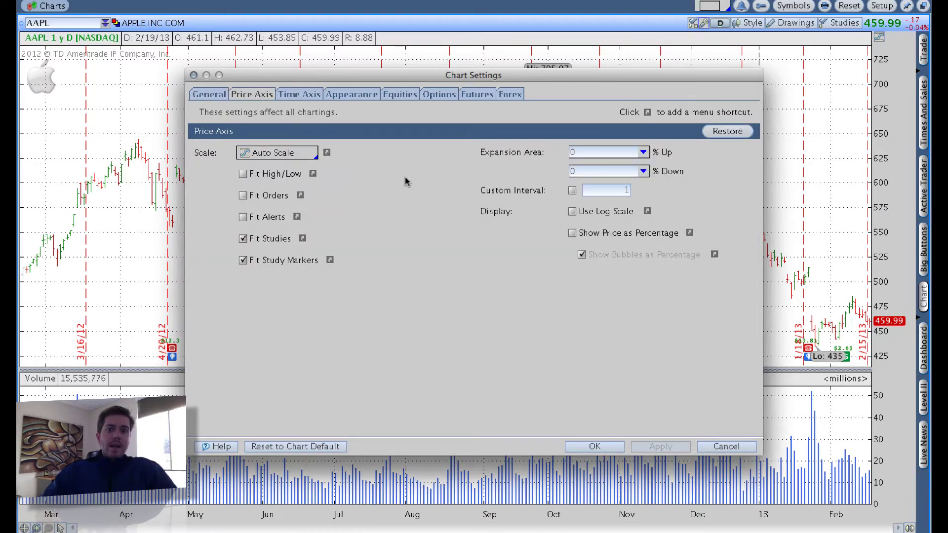
left_click(304, 95)
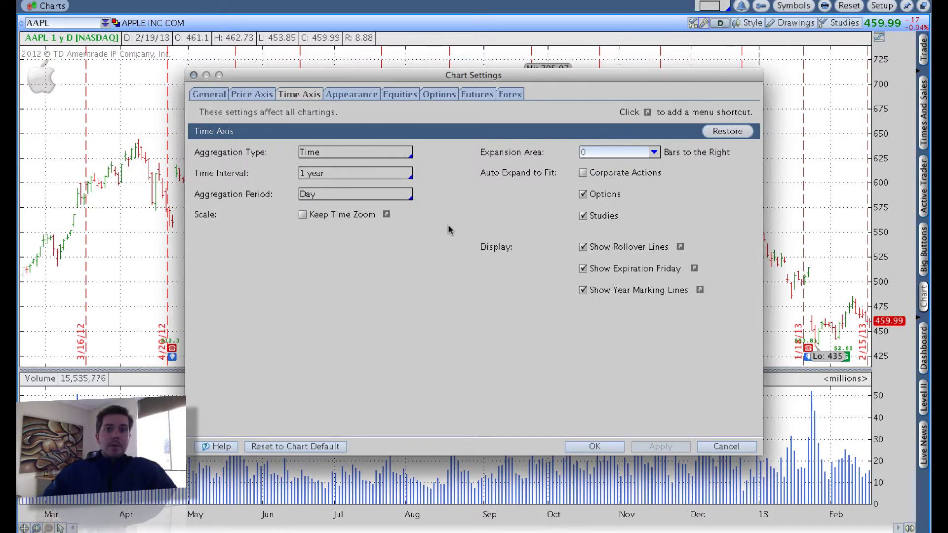
Set a 20-bar expansion area, hide rollover and expiration-Friday lines, and apply
left_click(610, 152)
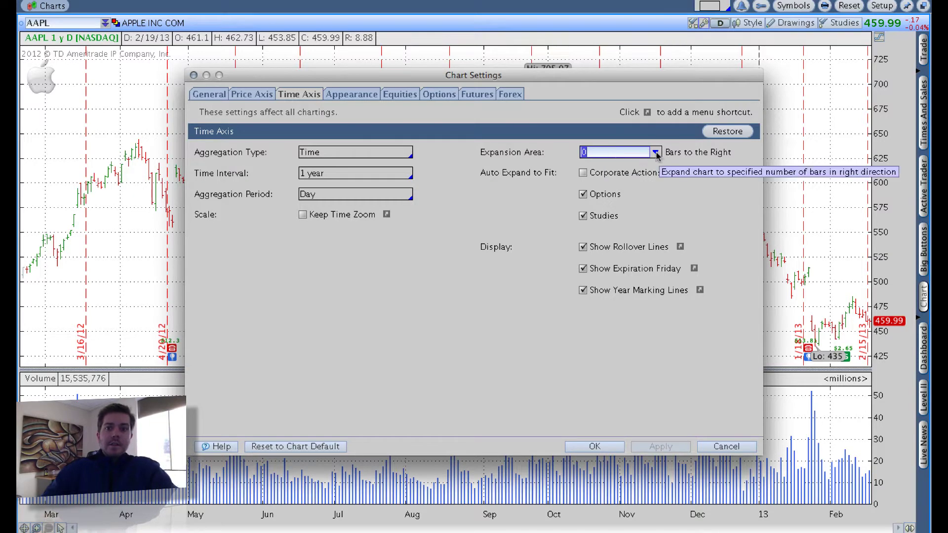
left_click(657, 152)
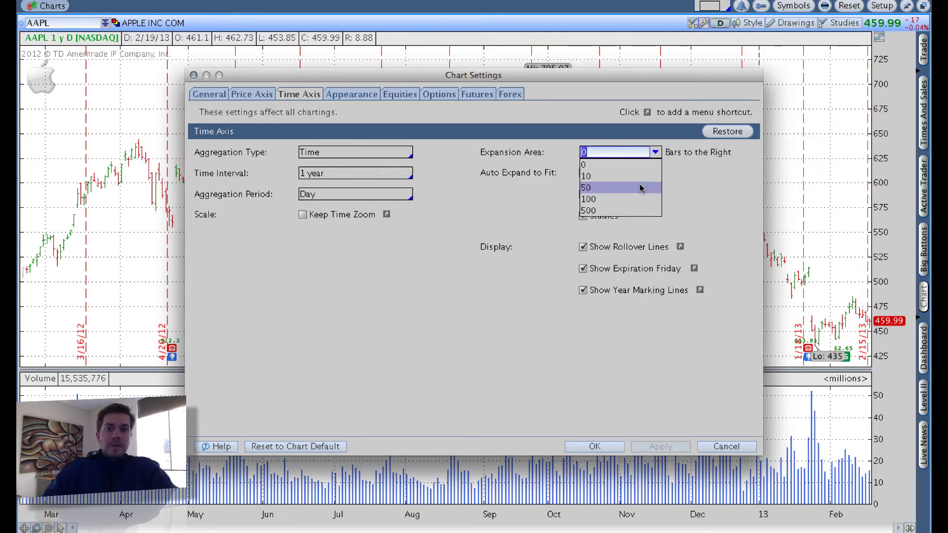
type("20")
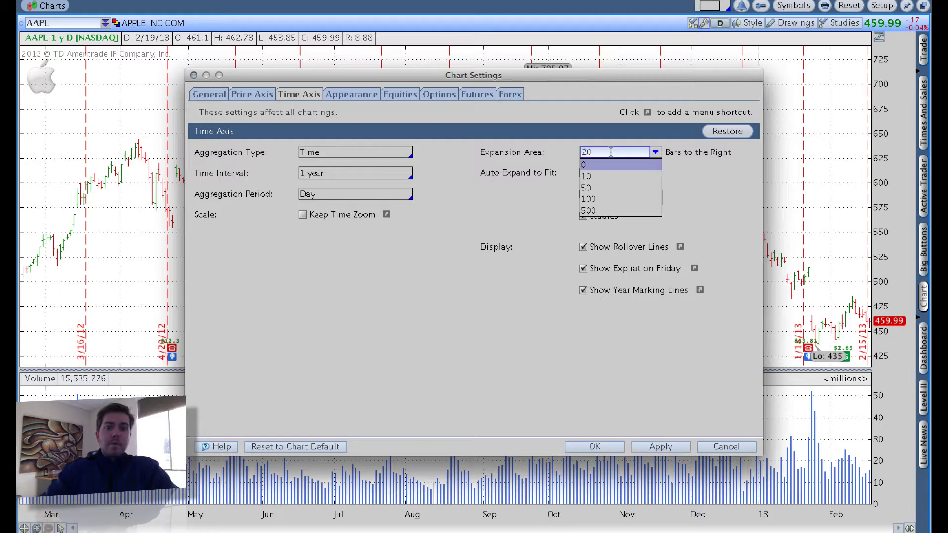
key("Return")
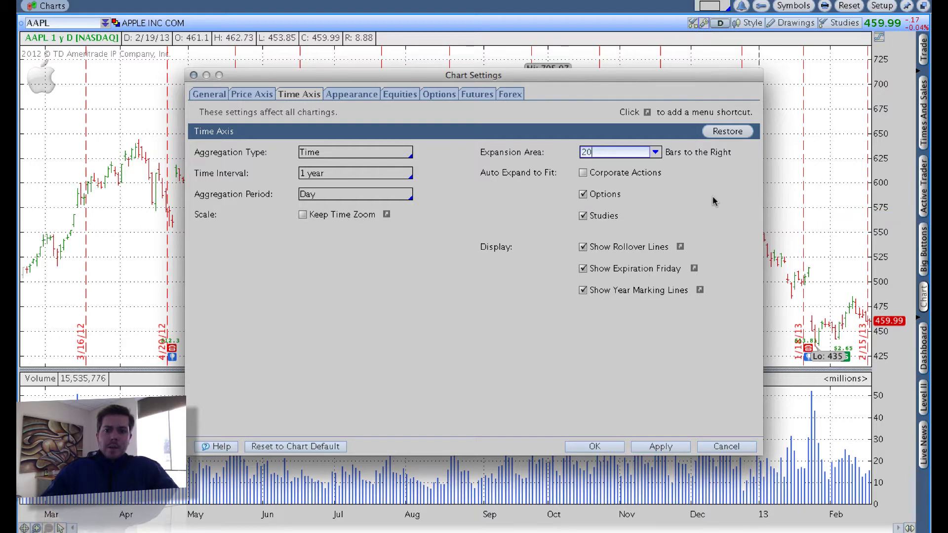
left_click(583, 247)
left_click(583, 269)
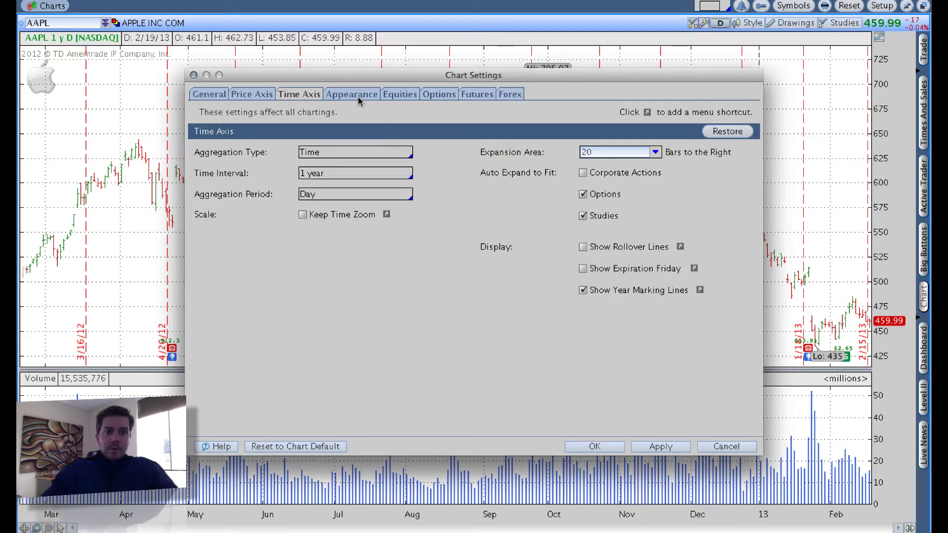
left_click(662, 448)
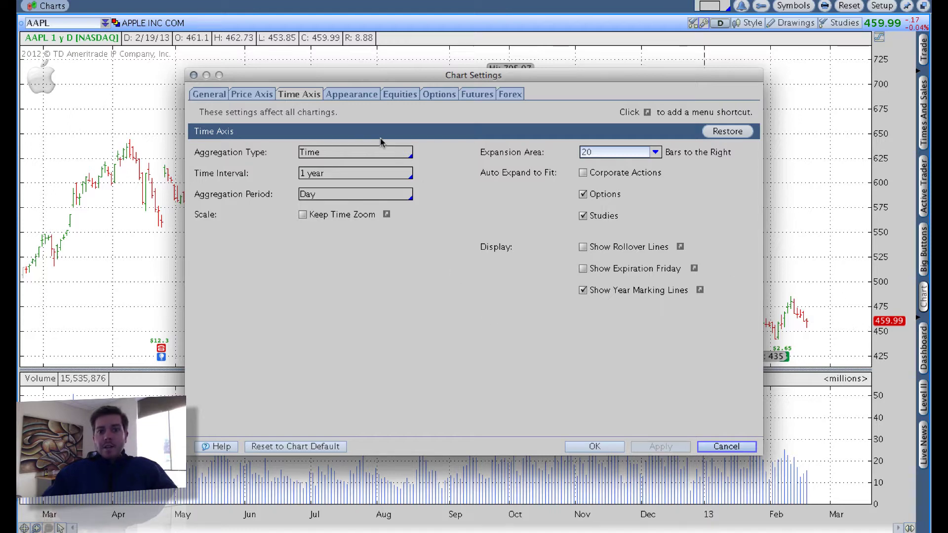
Keep BAR chart type and Cross cursor, and colour volume bars as Symbol Ticks
left_click(360, 96)
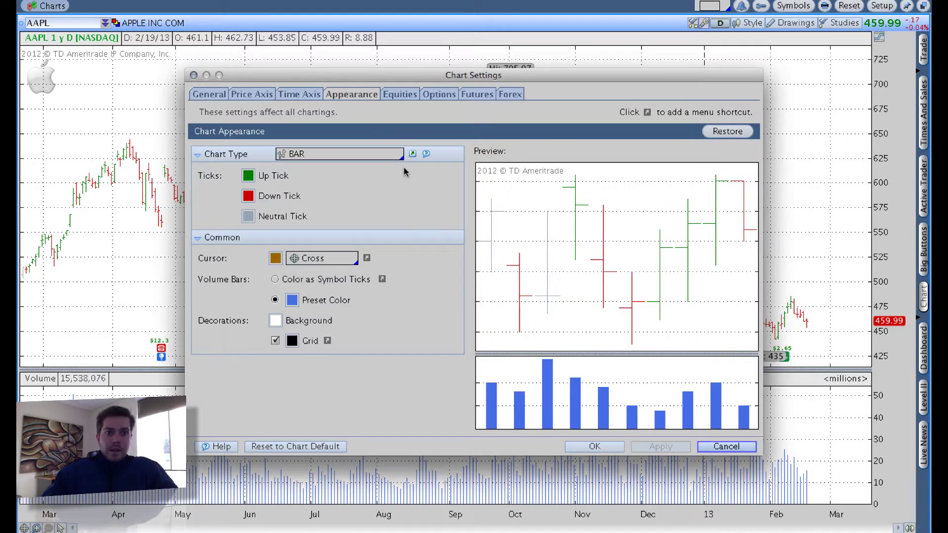
left_click(395, 153)
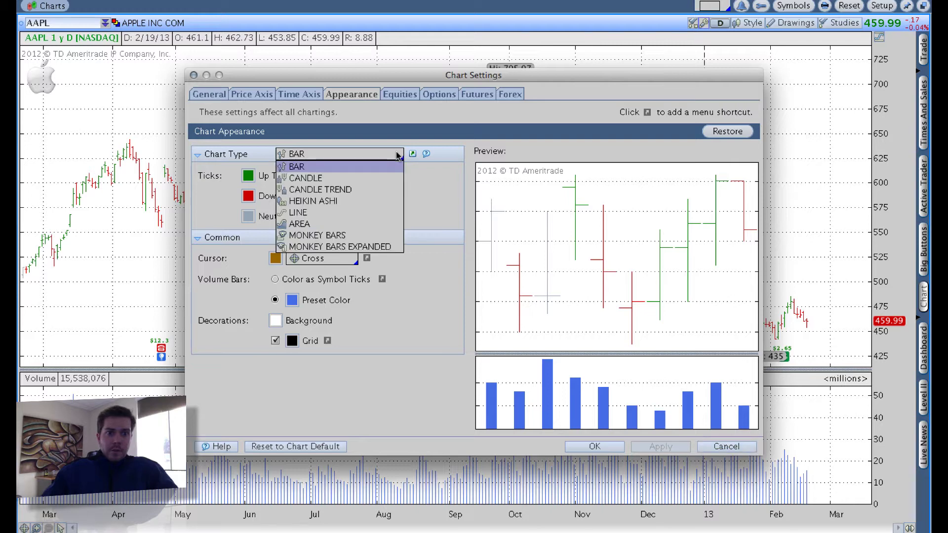
left_click(376, 171)
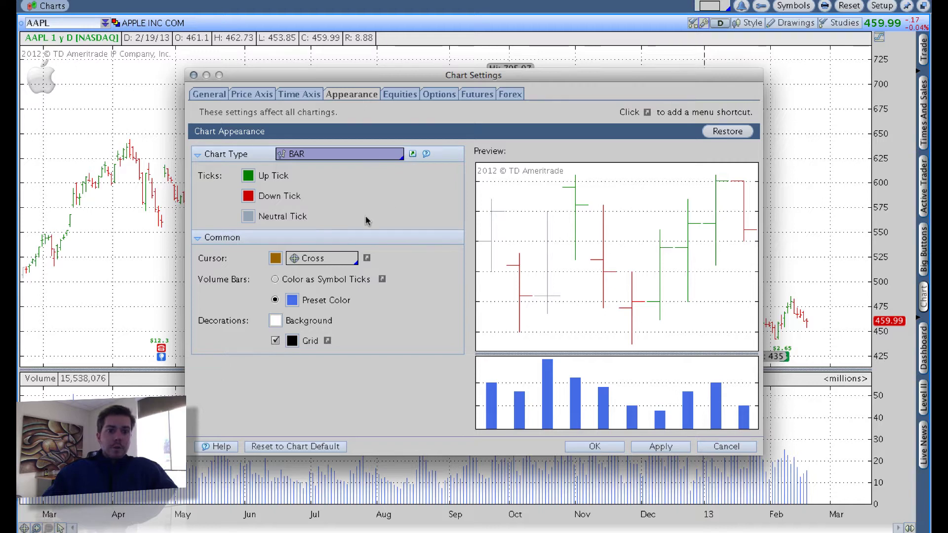
left_click(354, 262)
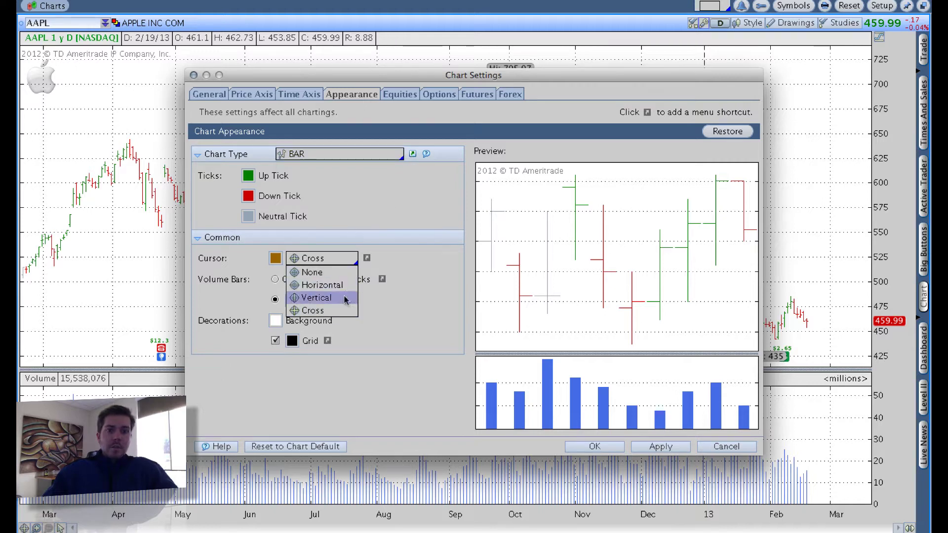
left_click(334, 312)
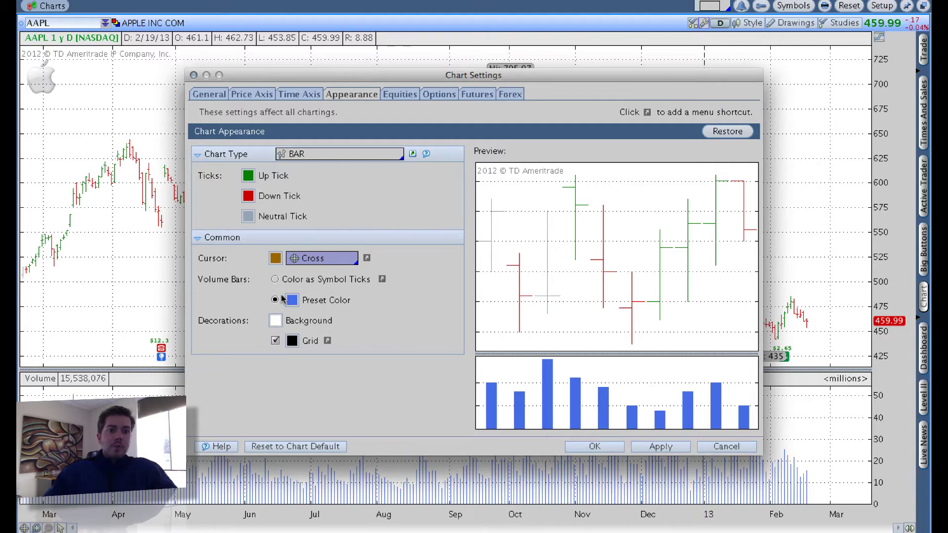
left_click(274, 279)
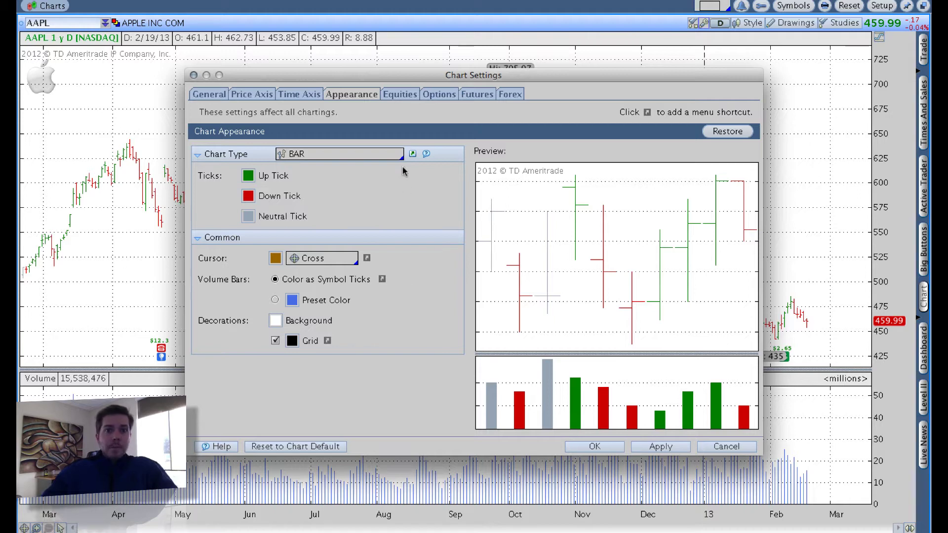
left_click(396, 95)
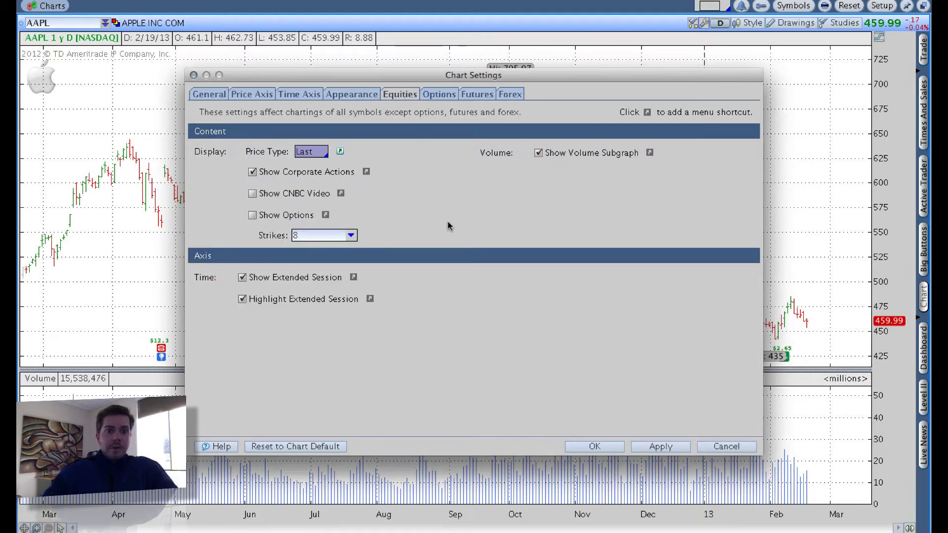
Turn off Show and Highlight Extended Session for equities, then apply and close
left_click(241, 277)
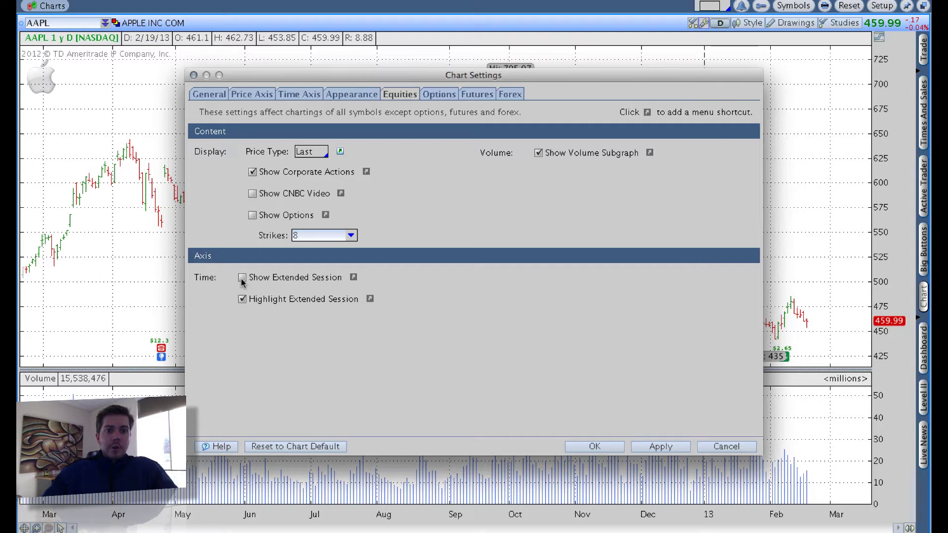
left_click(242, 300)
left_click(439, 94)
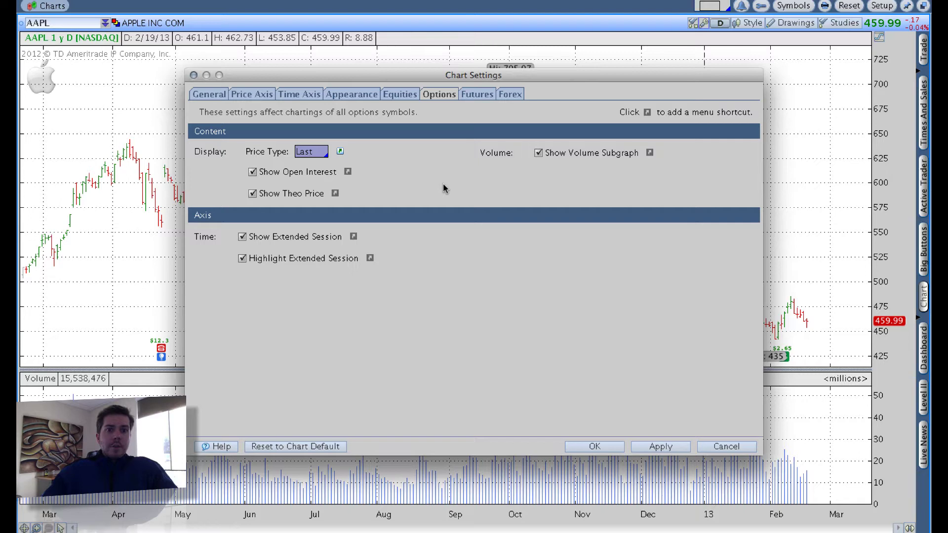
left_click(470, 96)
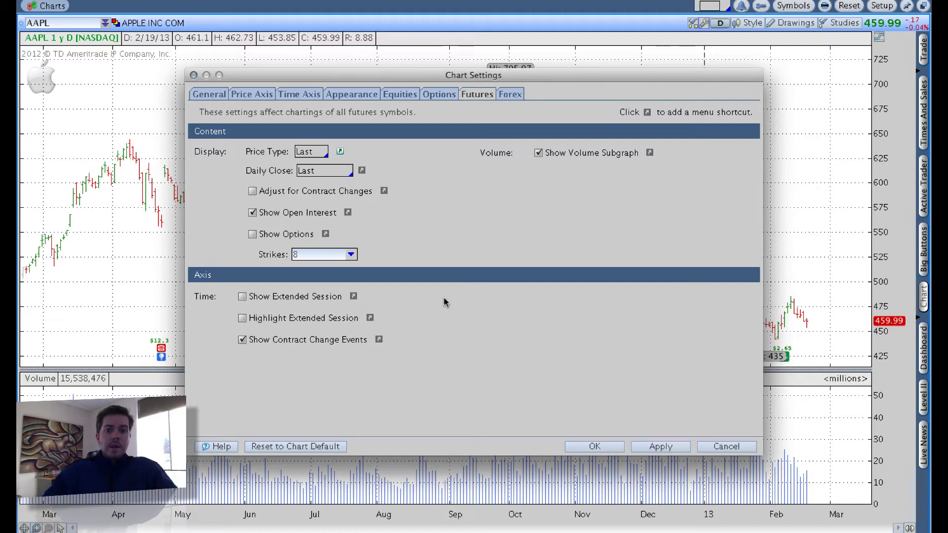
left_click(662, 448)
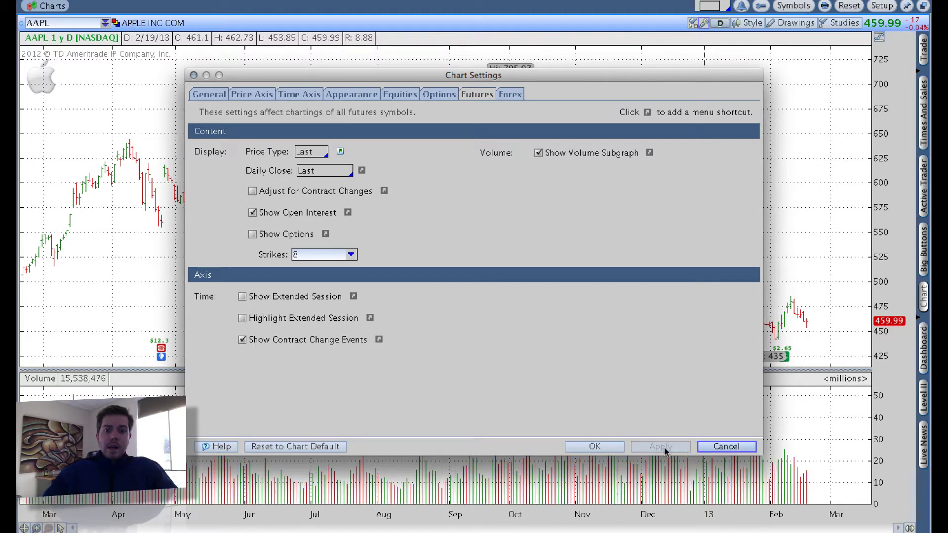
left_click(594, 447)
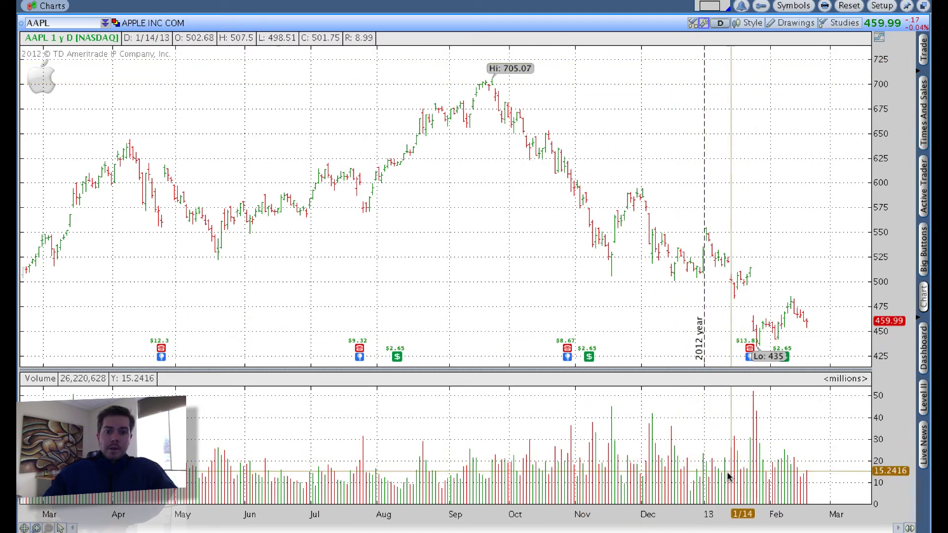
Inspect the AAPL 1 Y daily chart with its green/red volume pane
mouse_move(567, 360)
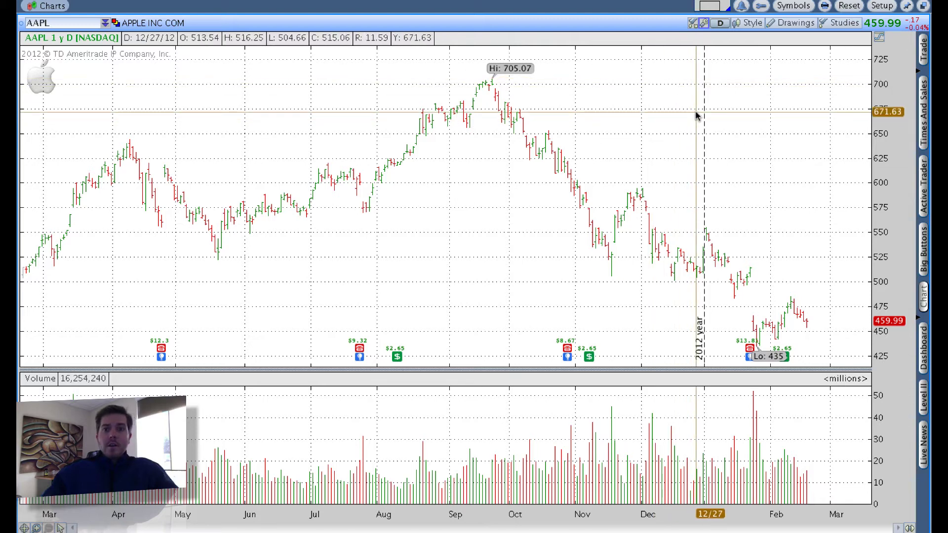
Add the ImpVolatility study from Volatility Studies as a new lower pane
left_click(839, 23)
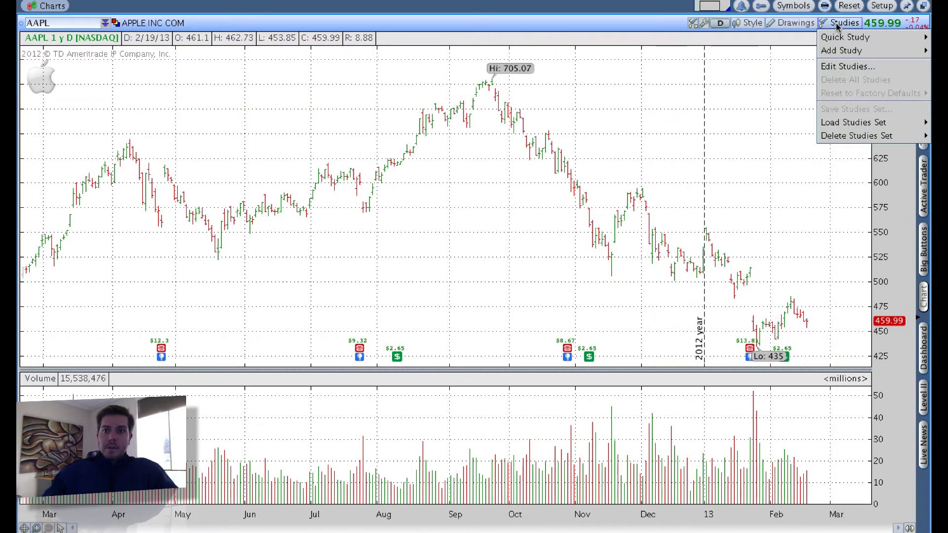
mouse_move(842, 49)
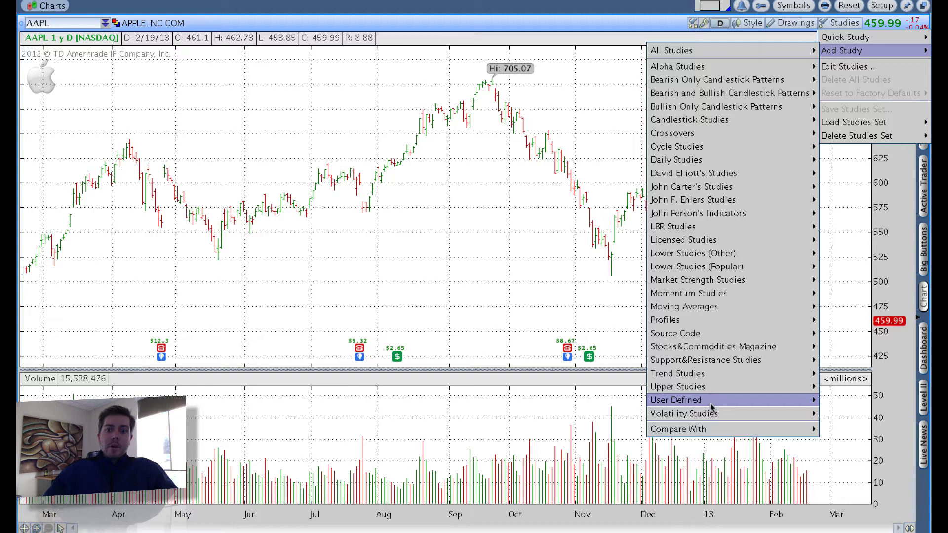
mouse_move(707, 418)
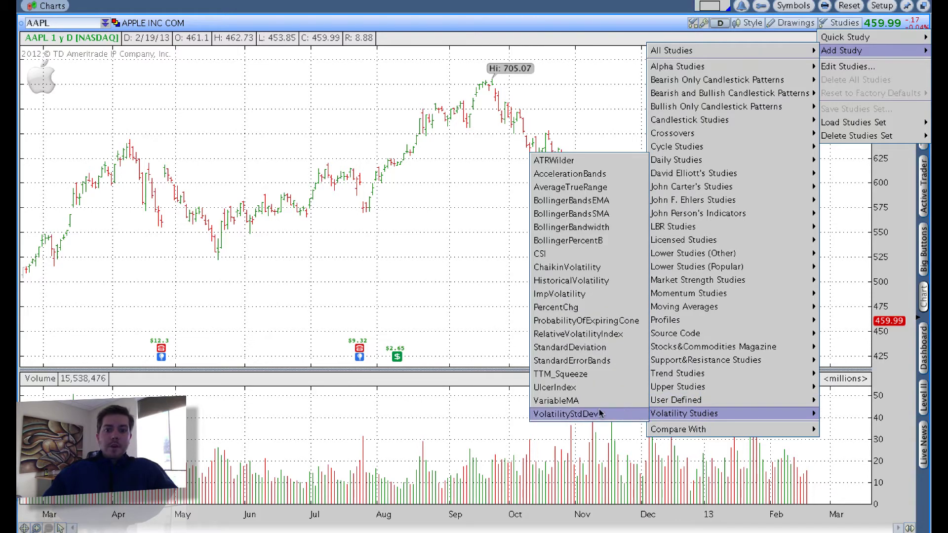
left_click(578, 295)
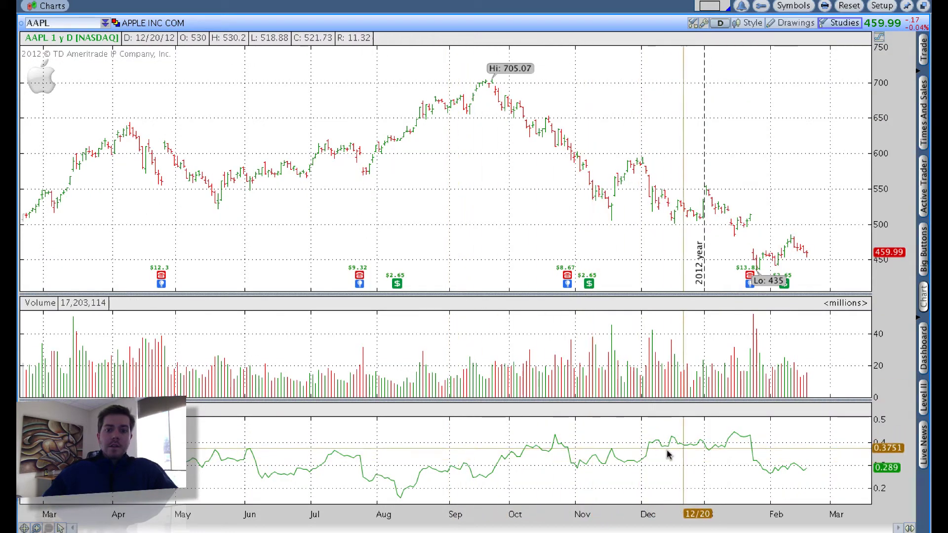
left_click(837, 23)
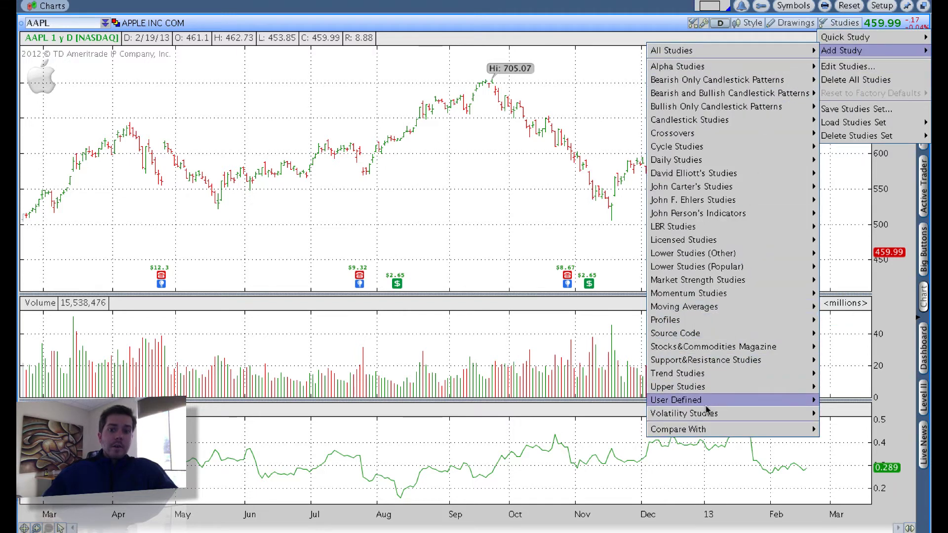
Add HistoricalVolatility as a lower pane and enlarge the ImpVolatility, Volume and price panes
mouse_move(706, 414)
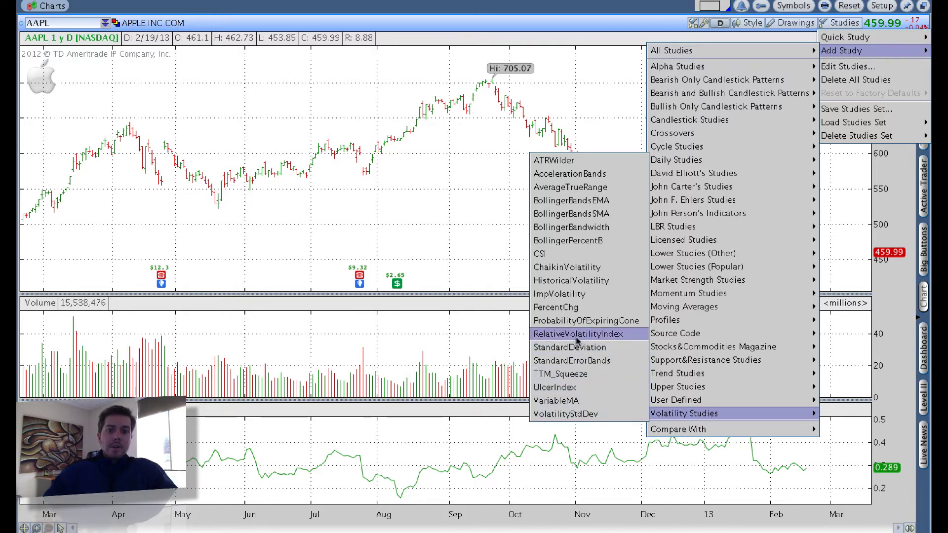
left_click(583, 281)
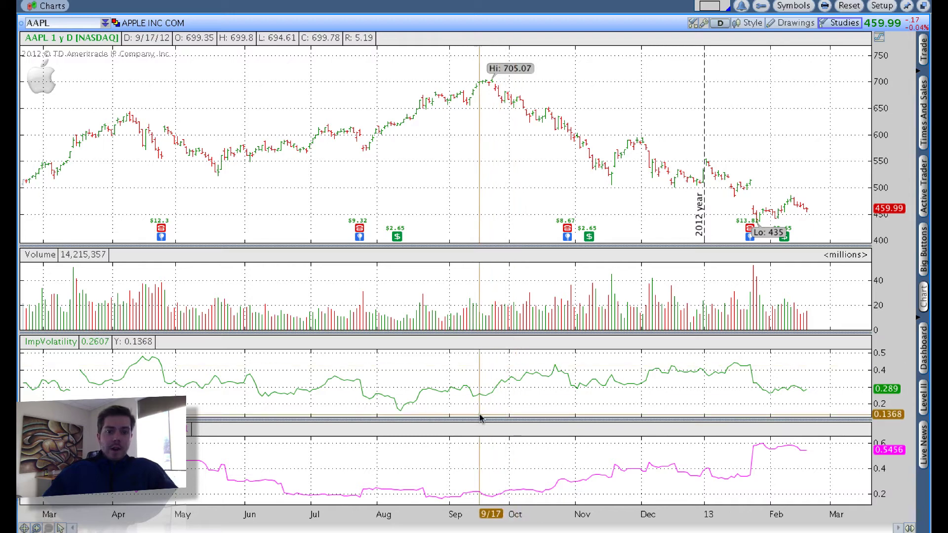
left_click_drag(481, 420, 479, 439)
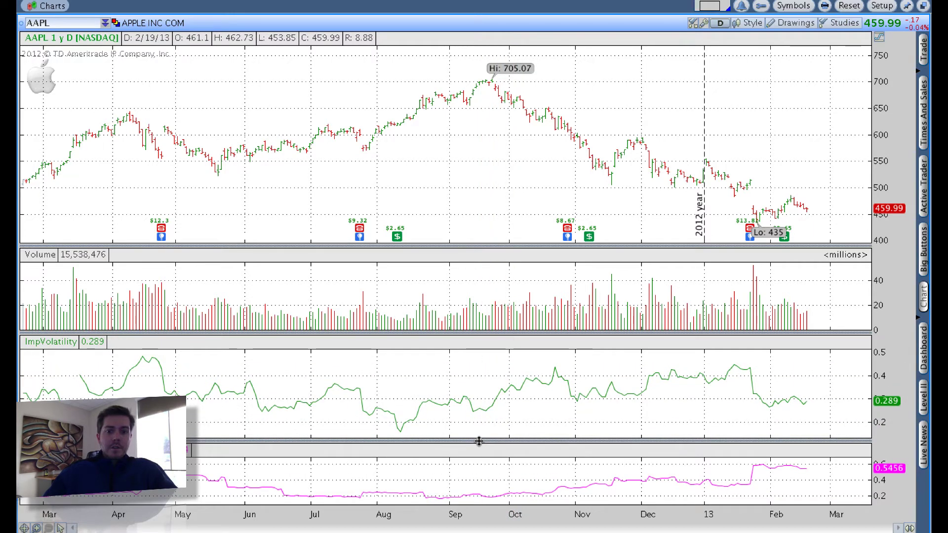
left_click_drag(502, 335, 498, 354)
left_click_drag(500, 245, 499, 272)
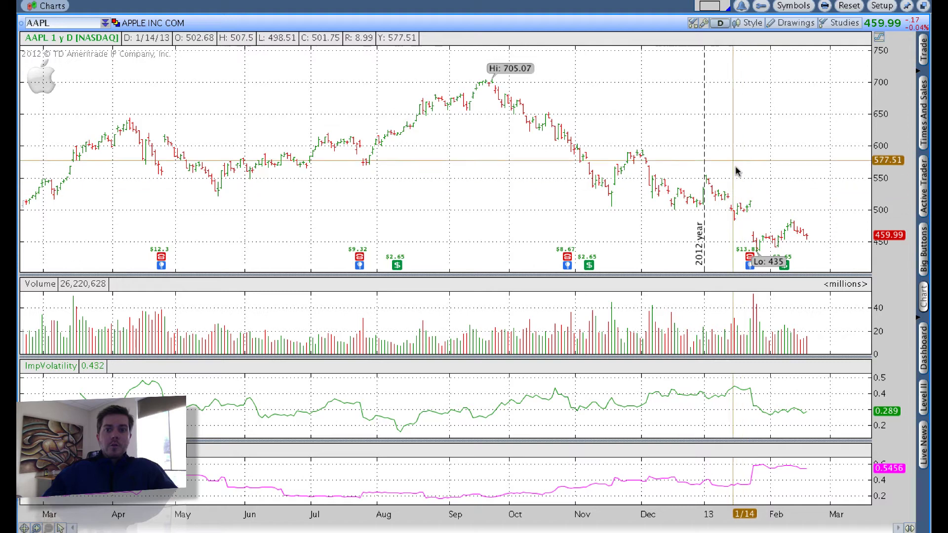
left_click(839, 23)
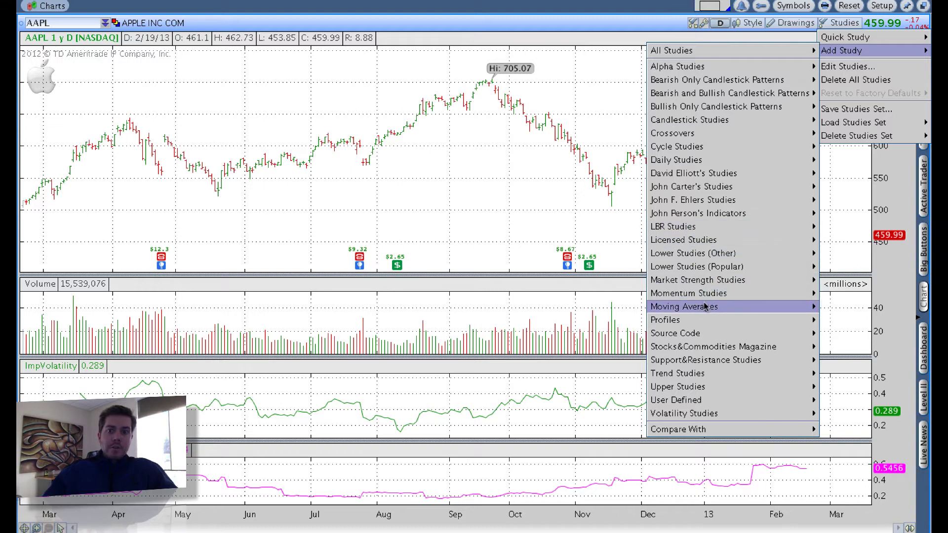
Overlay a SimpleMovingAvg (CLOSE, 9) study on the AAPL price bars
mouse_move(703, 307)
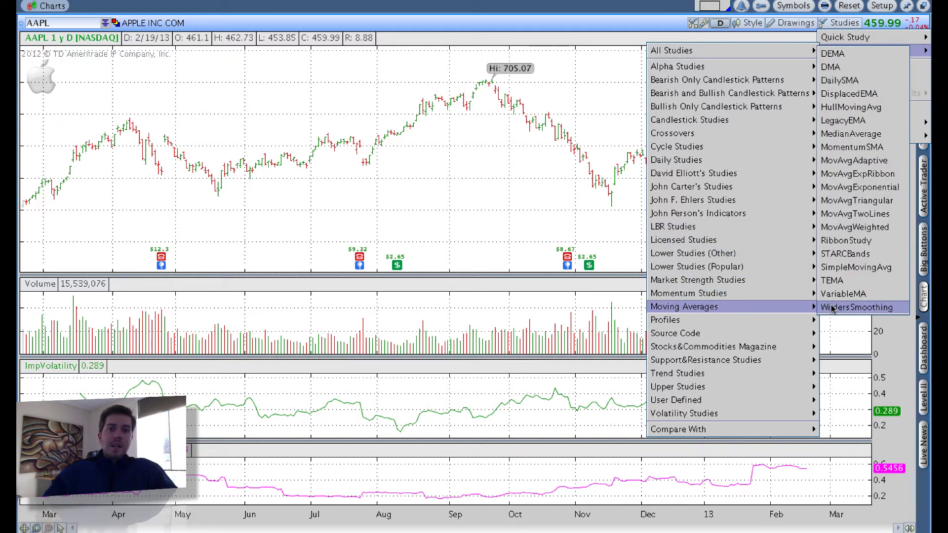
left_click(840, 273)
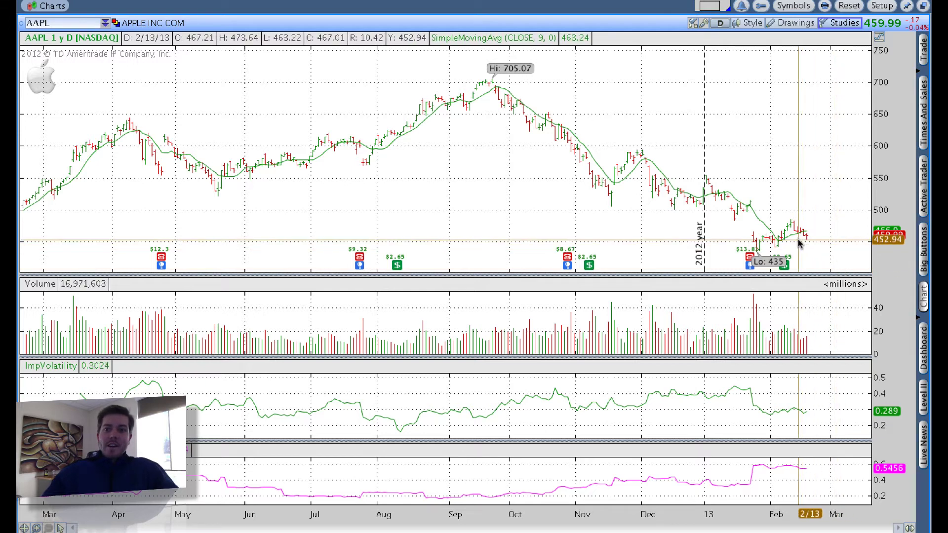
left_click(838, 24)
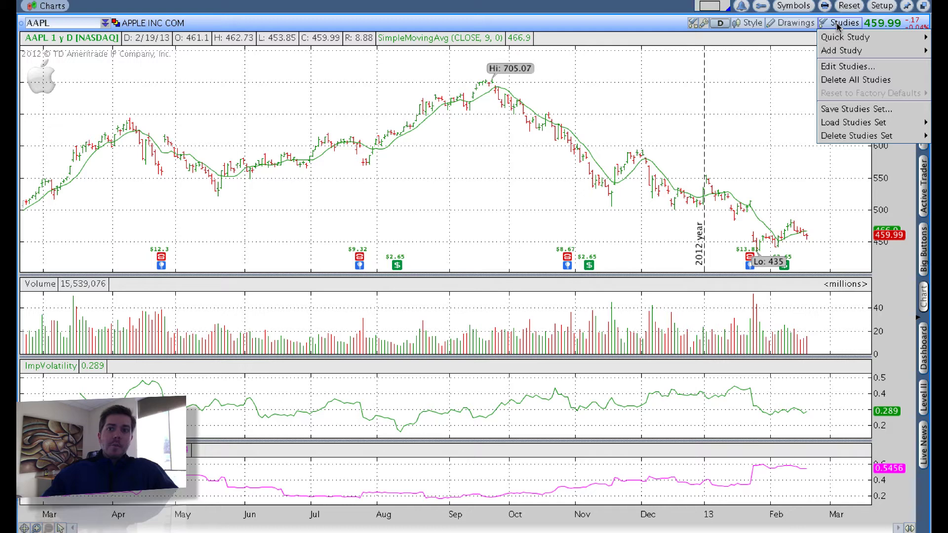
Change the SimpleMovingAvg length to 200 in Edit Studies and apply it
left_click(839, 65)
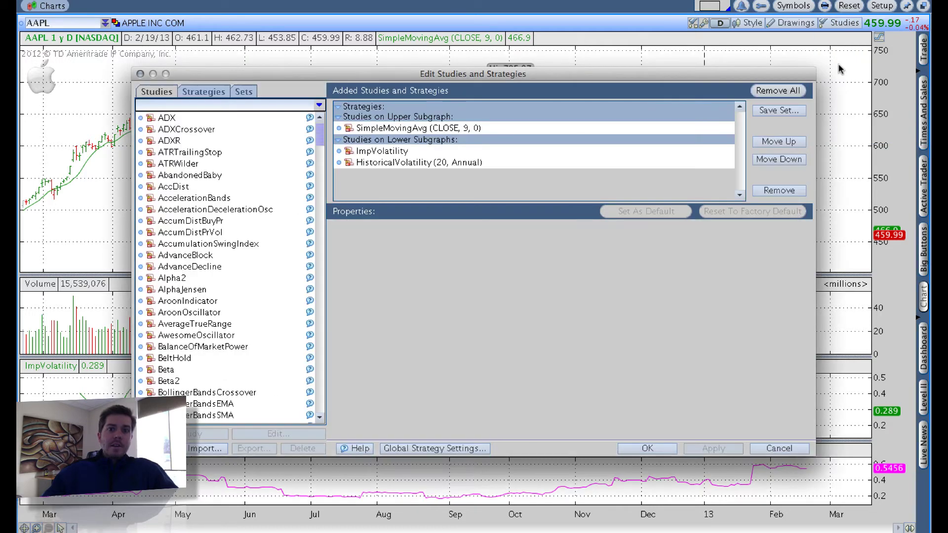
left_click(414, 128)
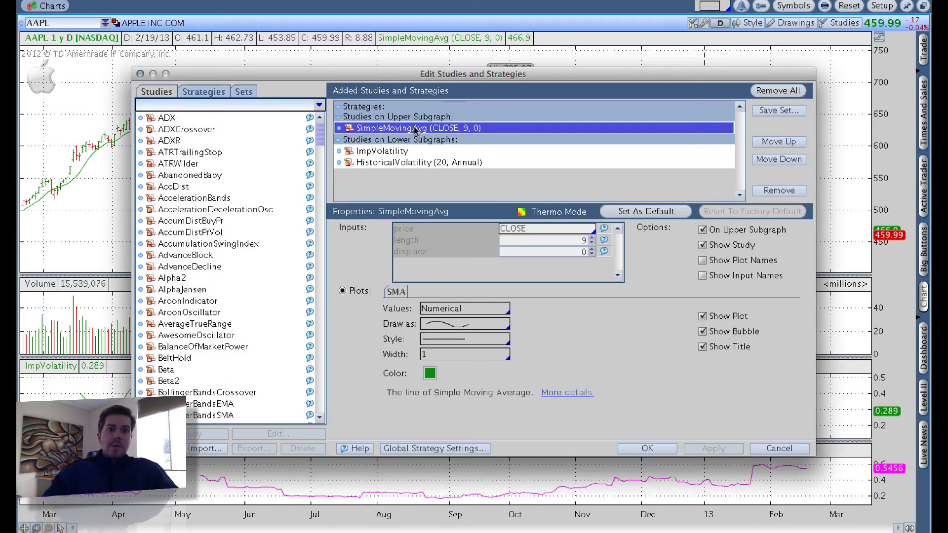
left_click(581, 239)
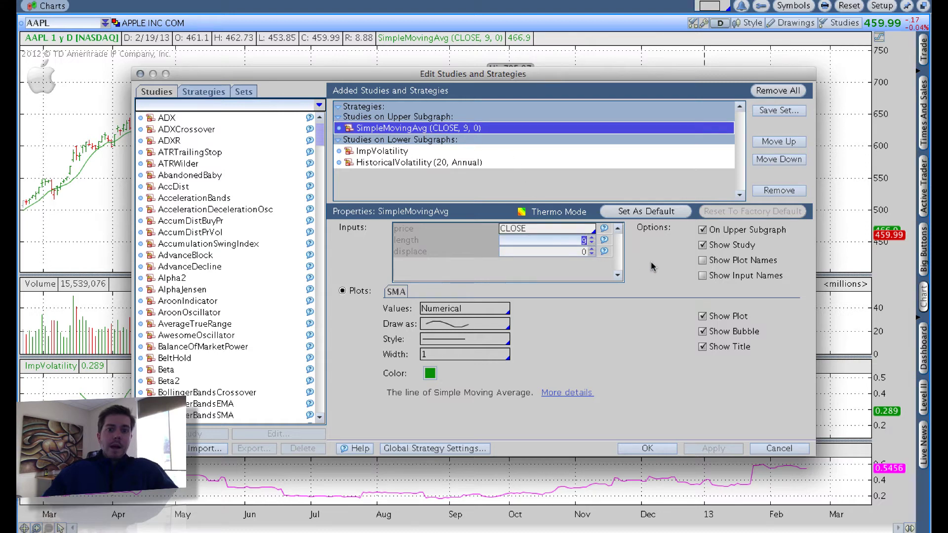
type("200")
key("Return")
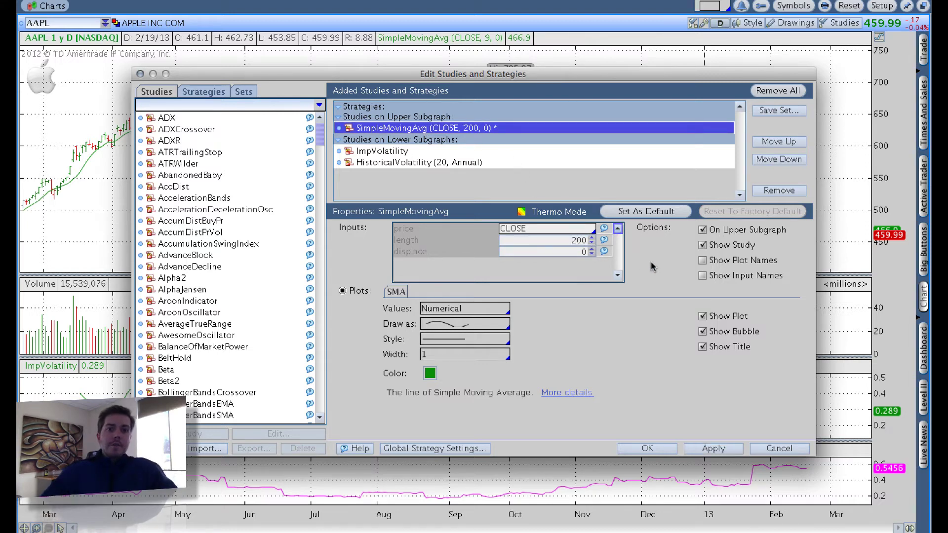
left_click(712, 449)
left_click(646, 449)
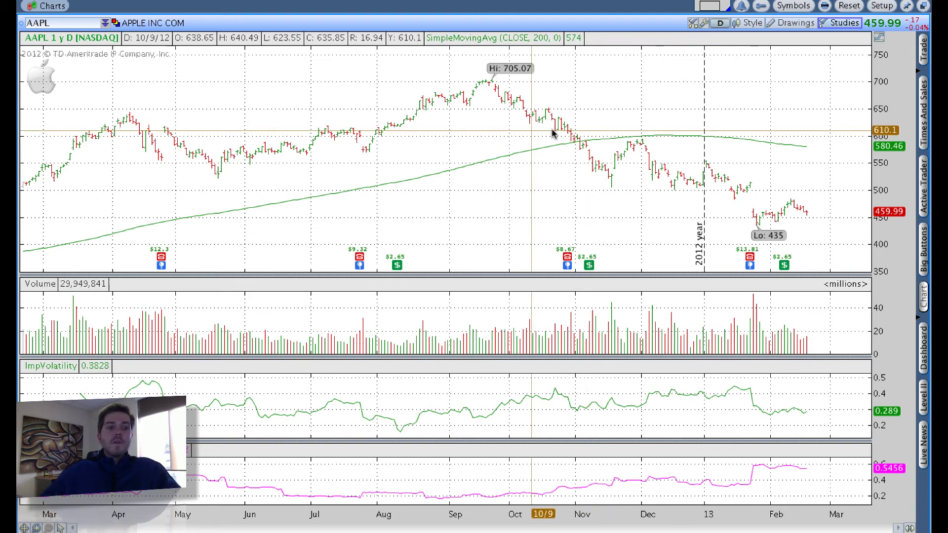
With the Oval drawing tool, circle the early-November crossing and the late-November crossing near 600
left_click(59, 528)
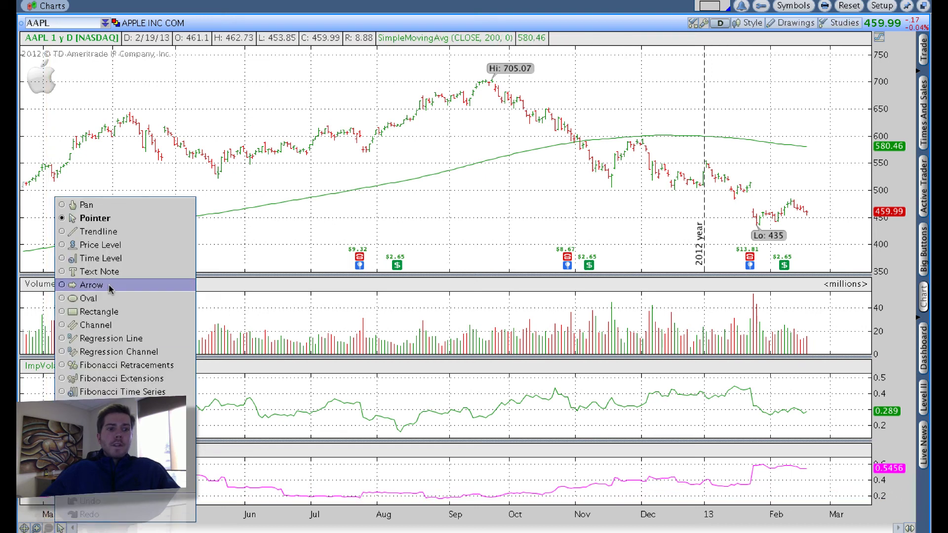
left_click(89, 298)
left_click_drag(571, 132, 590, 144)
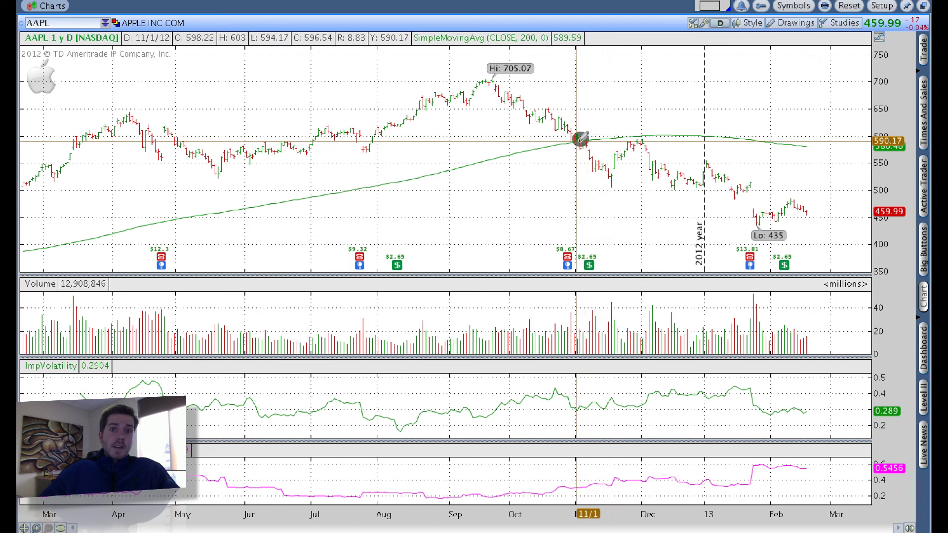
left_click_drag(621, 133, 651, 138)
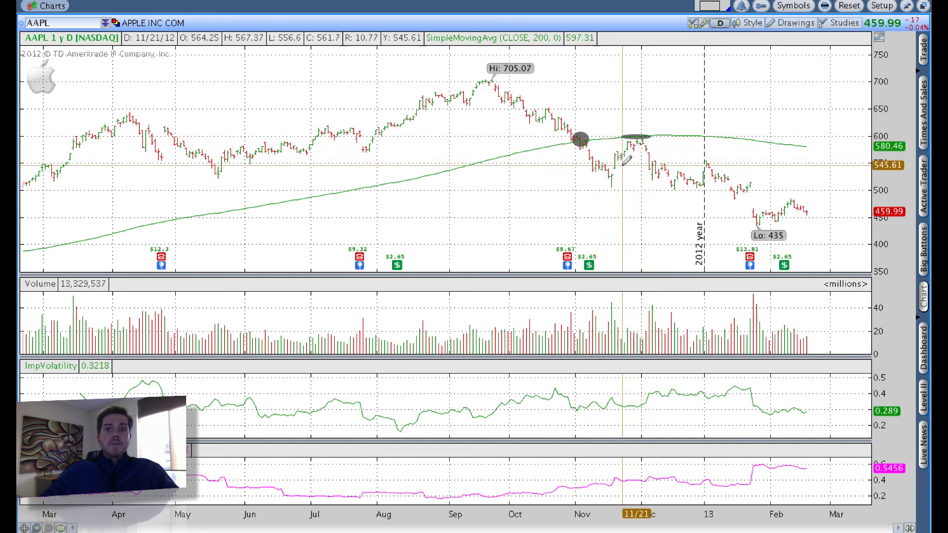